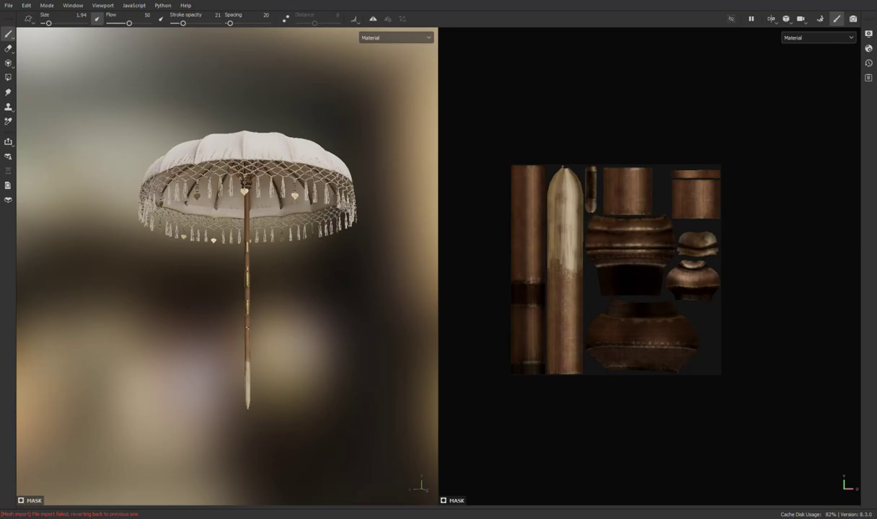
# - Orbit and zoom along the pole from beneath the umbrella, then frame the whole umbrella again
pyautogui.keyDown('alt'); pyautogui.moveTo(246, 318); pyautogui.dragTo(246, 347); pyautogui.keyUp('alt')
pyautogui.scroll(3, 248, 345)
pyautogui.scroll(2, 245, 361)
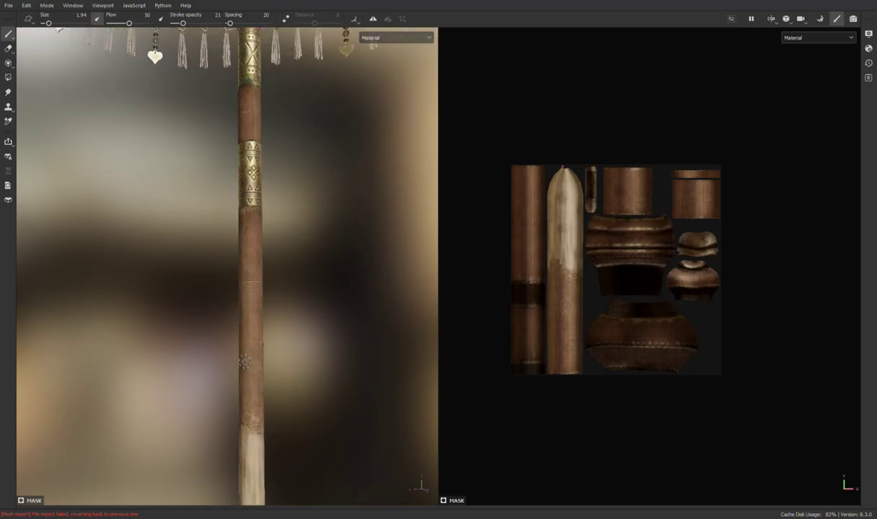
pyautogui.keyDown('alt'); pyautogui.moveTo(264, 273); pyautogui.dragTo(270, 351); pyautogui.keyUp('alt')
pyautogui.keyDown('alt'); pyautogui.moveTo(248, 312); pyautogui.dragTo(279, 196, button='middle'); pyautogui.keyUp('alt')
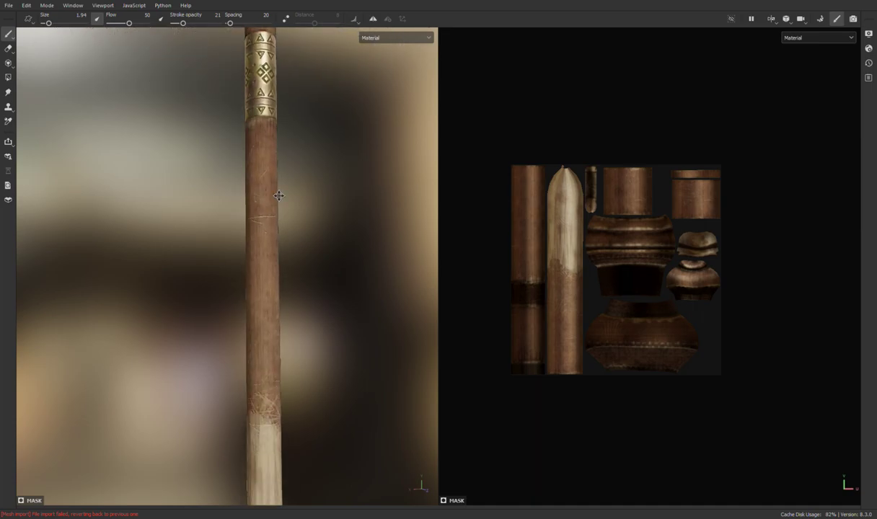
pyautogui.scroll(2, 573, 273)
pyautogui.scroll(2, 591, 274)
pyautogui.scroll(-1, 603, 274)
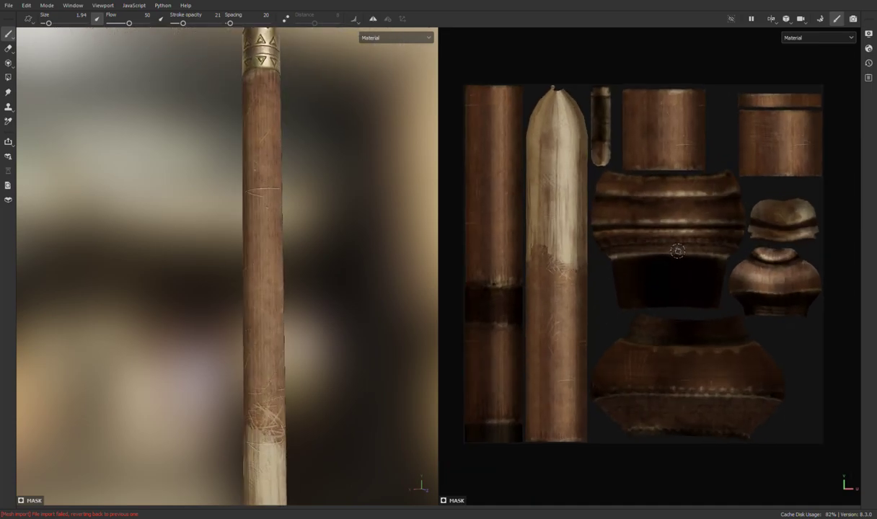
pyautogui.scroll(-1, 543, 339)
pyautogui.scroll(-1, 543, 339)
pyautogui.scroll(-3, 263, 336)
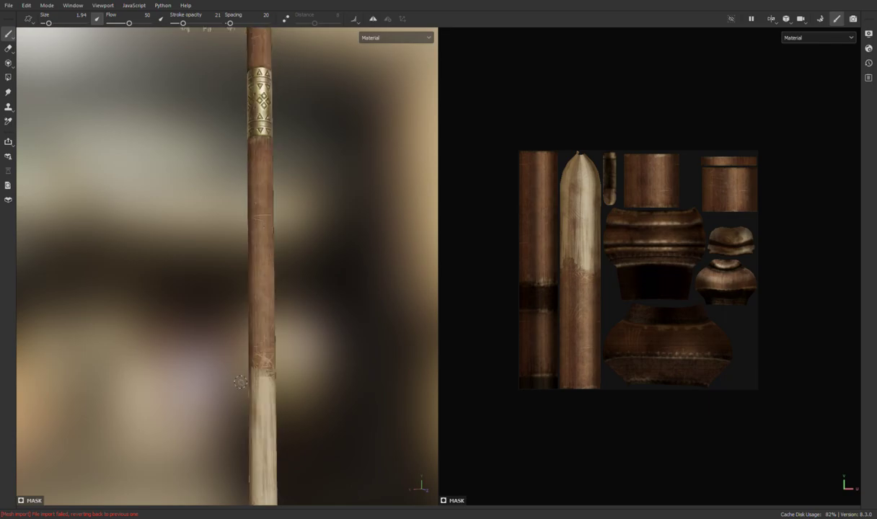
pyautogui.scroll(-2, 263, 335)
pyautogui.scroll(-3, 263, 335)
pyautogui.keyDown('alt'); pyautogui.moveTo(274, 274); pyautogui.dragTo(266, 331); pyautogui.keyUp('alt')
# - Cycle the viewport through mask, base colour, height, roughness, metallic and normal channel previews
pyautogui.press('c')
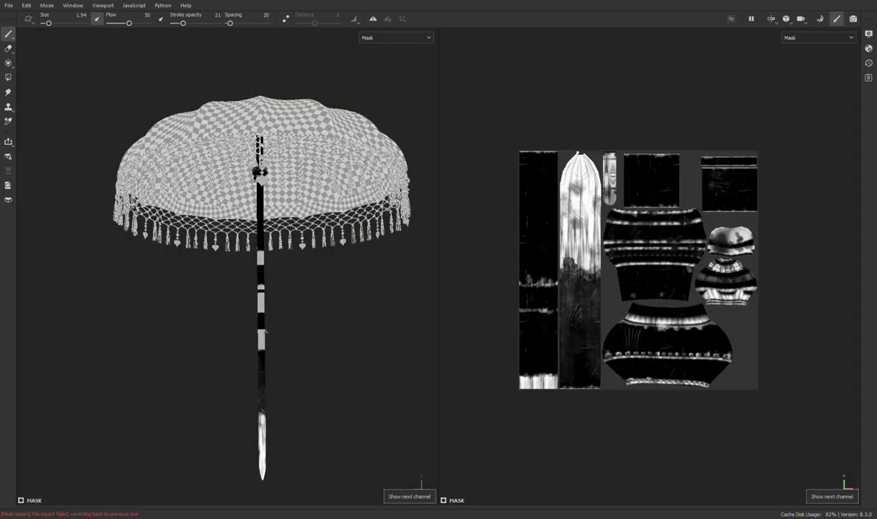
pyautogui.press('c')
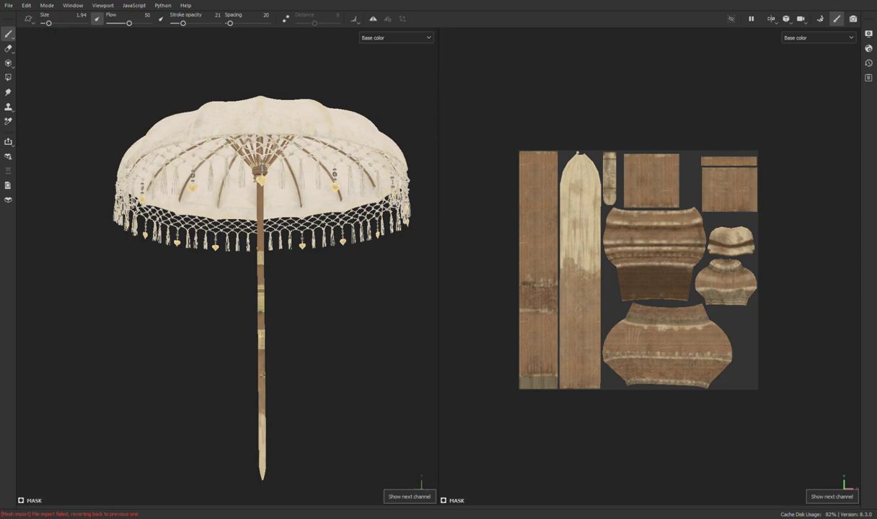
pyautogui.scroll(3, 262, 375)
pyautogui.press('c')
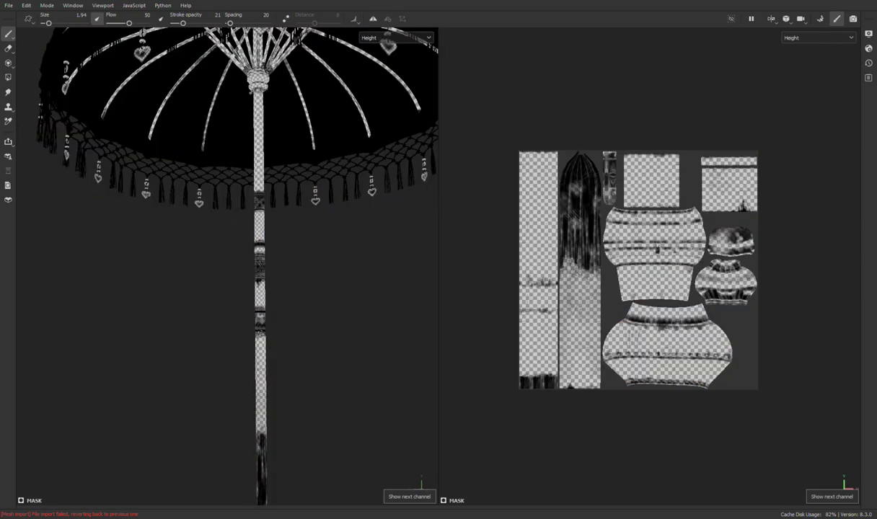
pyautogui.scroll(-3, 260, 332)
pyautogui.press('c')
pyautogui.scroll(3, 260, 332)
pyautogui.scroll(2, 260, 332)
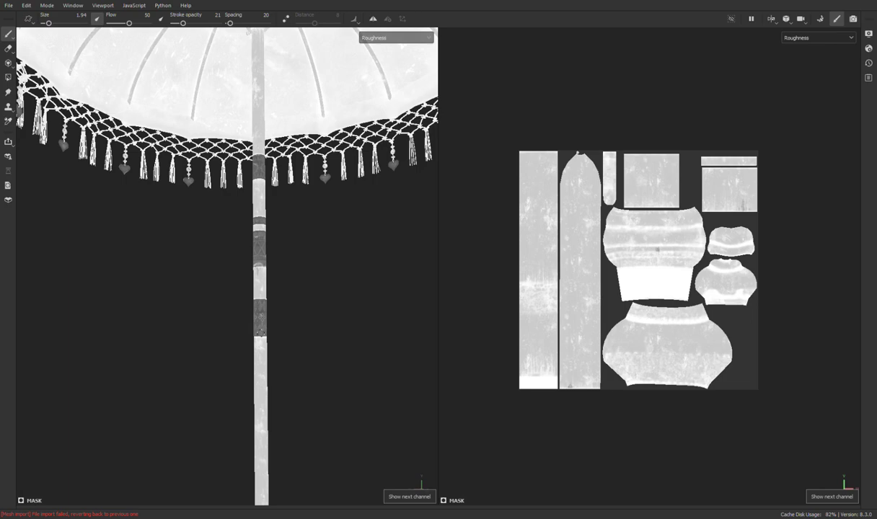
pyautogui.scroll(2, 260, 332)
pyautogui.press('c')
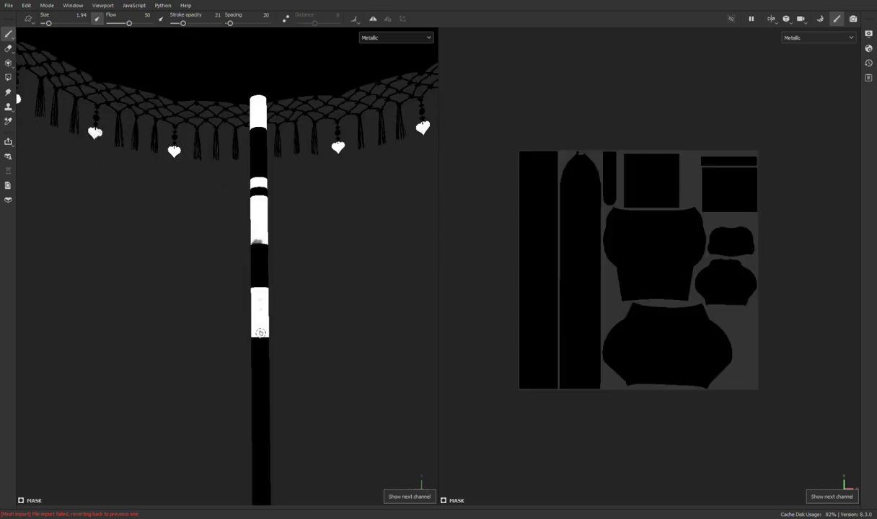
pyautogui.scroll(-2, 261, 331)
pyautogui.scroll(1, 260, 331)
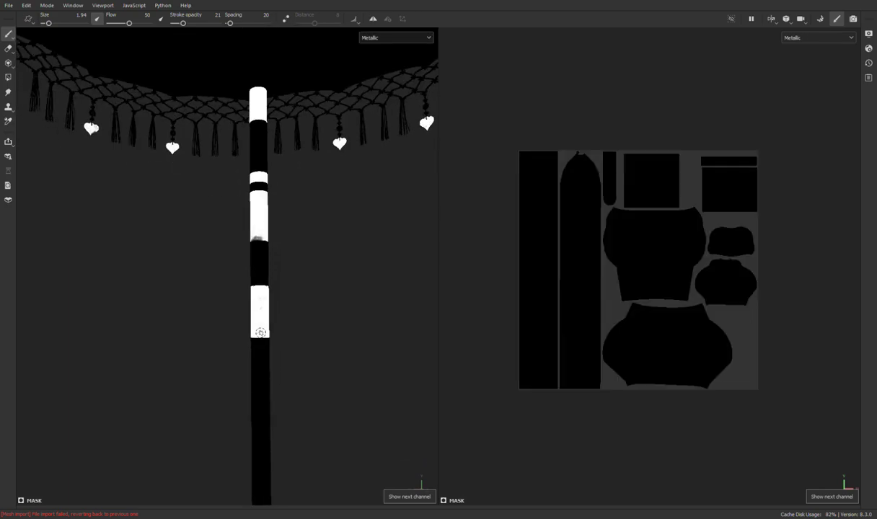
pyautogui.scroll(1, 260, 331)
pyautogui.press('c')
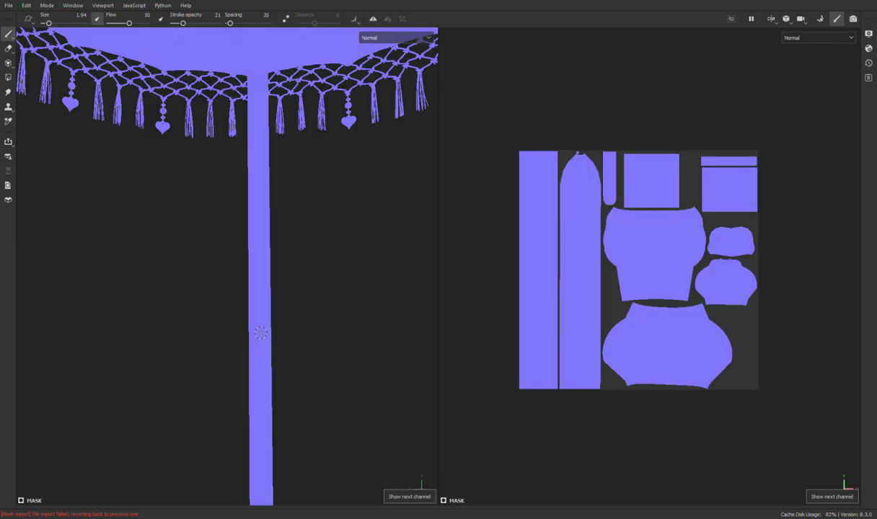
pyautogui.press('c')
pyautogui.press('c')
pyautogui.press('c')
pyautogui.press('c')
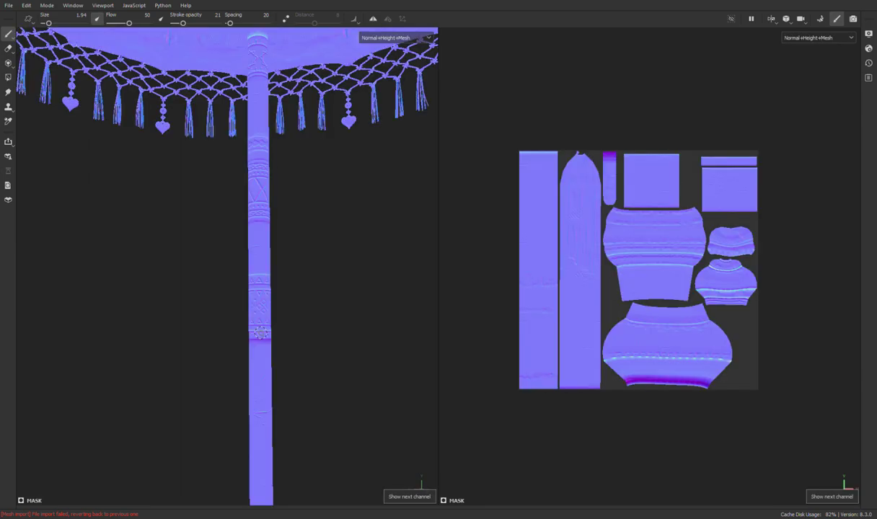
pyautogui.scroll(-2, 260, 332)
pyautogui.scroll(-2, 260, 332)
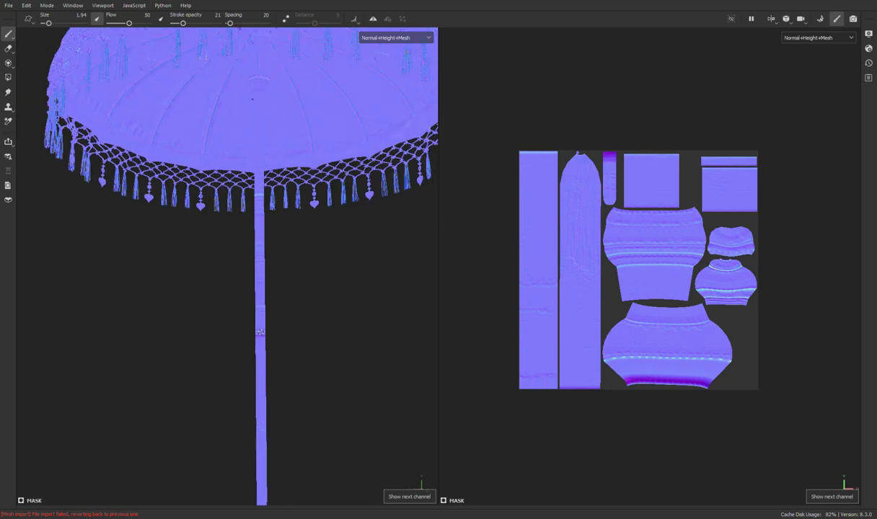
pyautogui.scroll(-2, 261, 331)
pyautogui.press('c')
pyautogui.press('c')
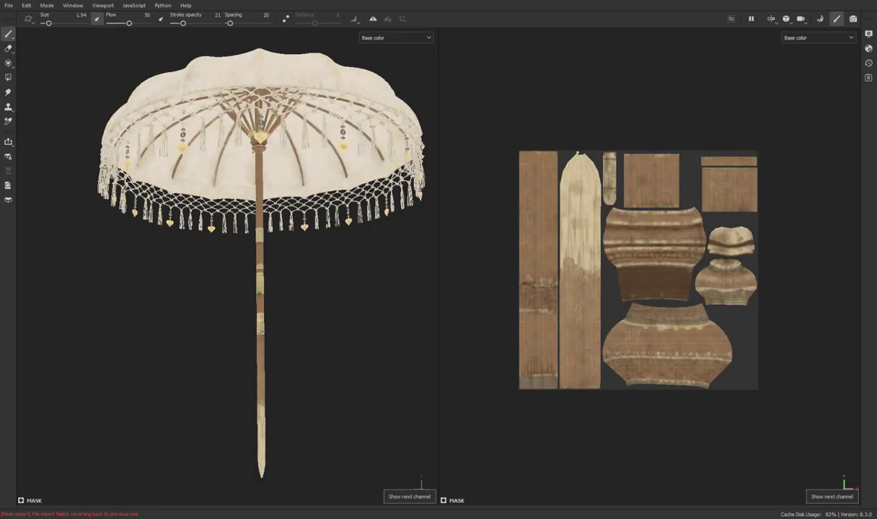
# - Return to the full material view and frame the diamond-engraved brass band on the pole
pyautogui.press('m')
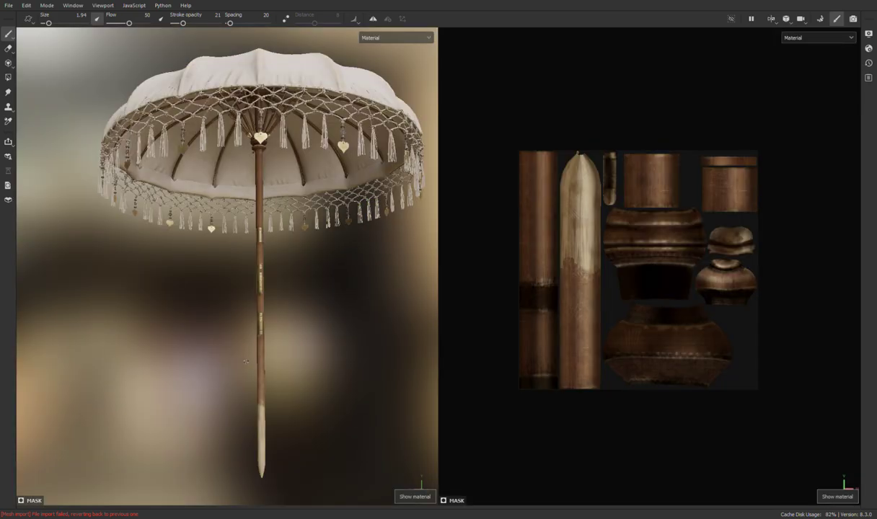
pyautogui.scroll(2, 245, 361)
pyautogui.scroll(2, 249, 302)
pyautogui.scroll(2, 255, 240)
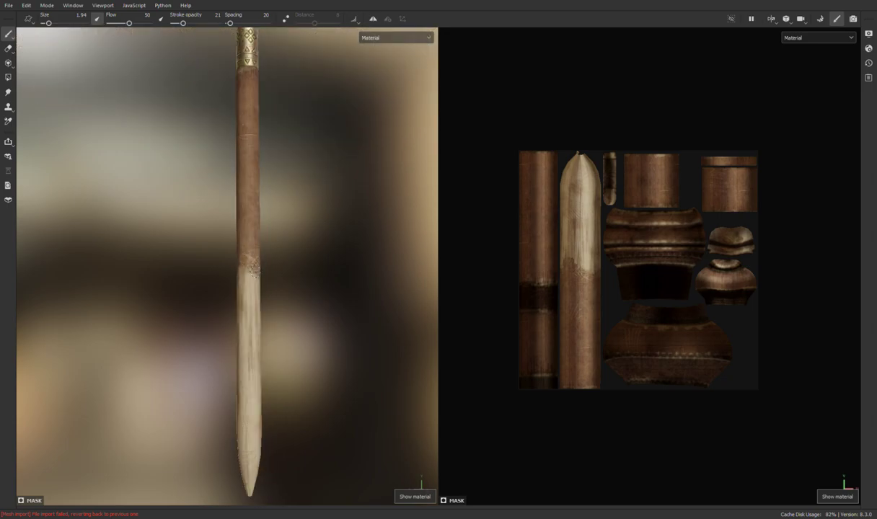
pyautogui.scroll(2, 254, 268)
pyautogui.moveTo(252, 272)
pyautogui.keyDown('alt'); pyautogui.mouseDown()
pyautogui.moveTo(440, 245)
pyautogui.moveTo(493, 196)
pyautogui.moveTo(223, 280)
pyautogui.moveTo(99, 294)
pyautogui.moveTo(84, 273)
pyautogui.moveTo(130, 185)
pyautogui.moveTo(272, 137)
pyautogui.moveTo(260, 138)
pyautogui.moveTo(328, 299)
pyautogui.mouseUp(); pyautogui.keyUp('alt')
pyautogui.keyDown('alt'); pyautogui.moveTo(271, 213); pyautogui.dragTo(276, 180); pyautogui.keyUp('alt')
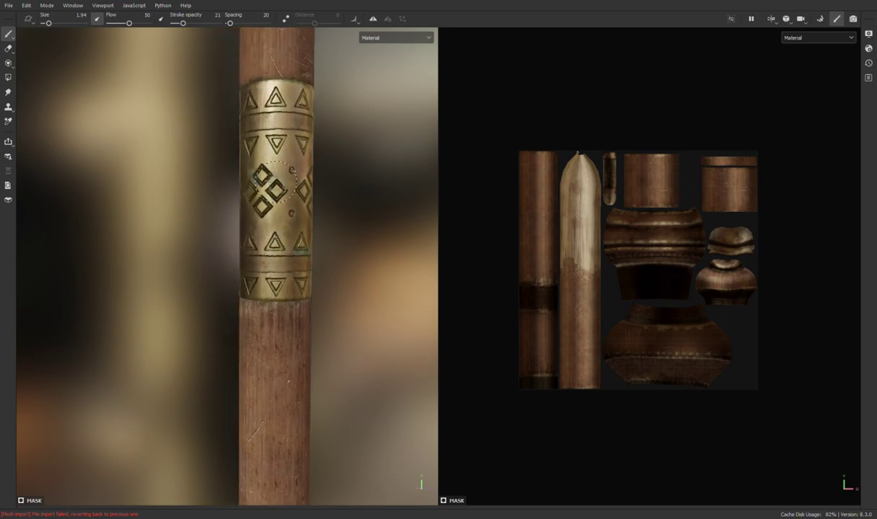
pyautogui.scroll(1, 568, 264)
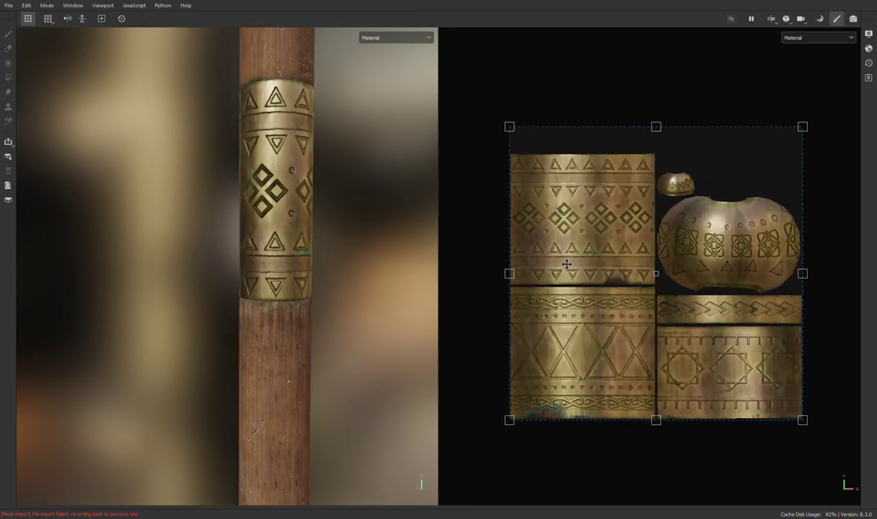
pyautogui.scroll(1, 597, 414)
pyautogui.scroll(1, 528, 415)
pyautogui.scroll(1, 528, 414)
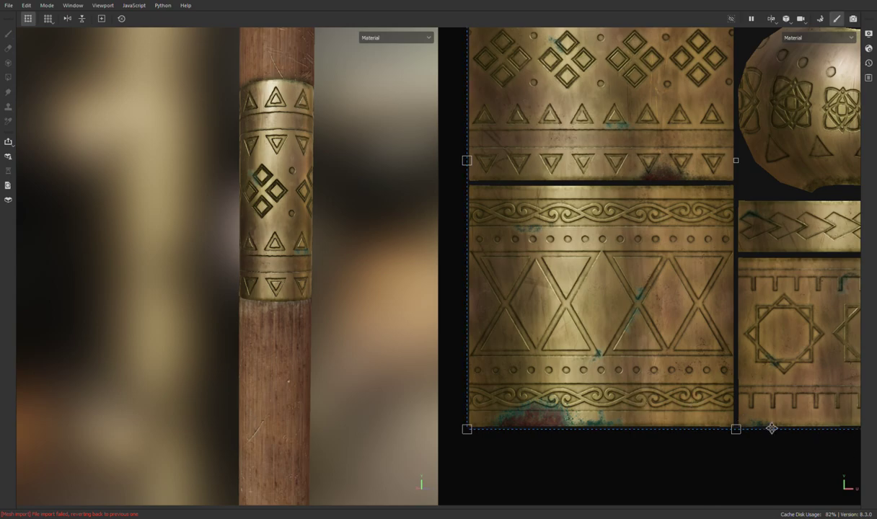
pyautogui.scroll(-1, 601, 280)
pyautogui.scroll(-1, 606, 296)
pyautogui.scroll(1, 764, 182)
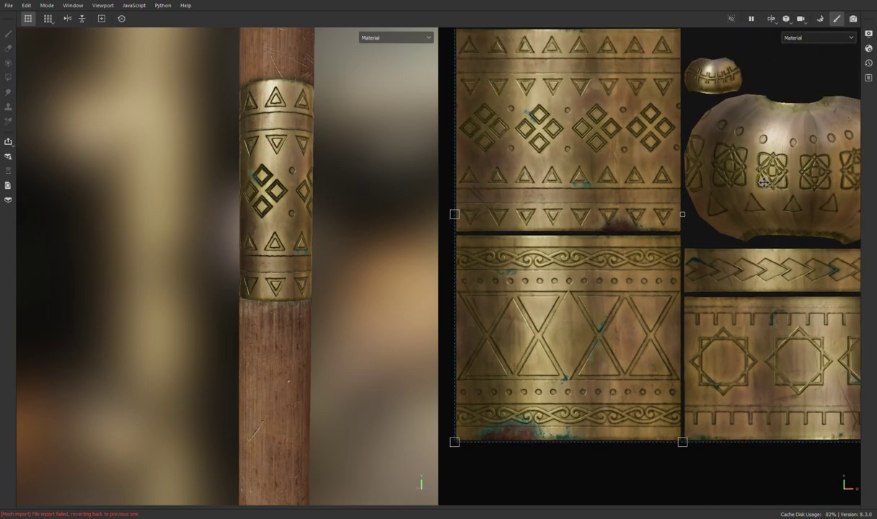
pyautogui.scroll(3, 267, 240)
pyautogui.scroll(2, 302, 209)
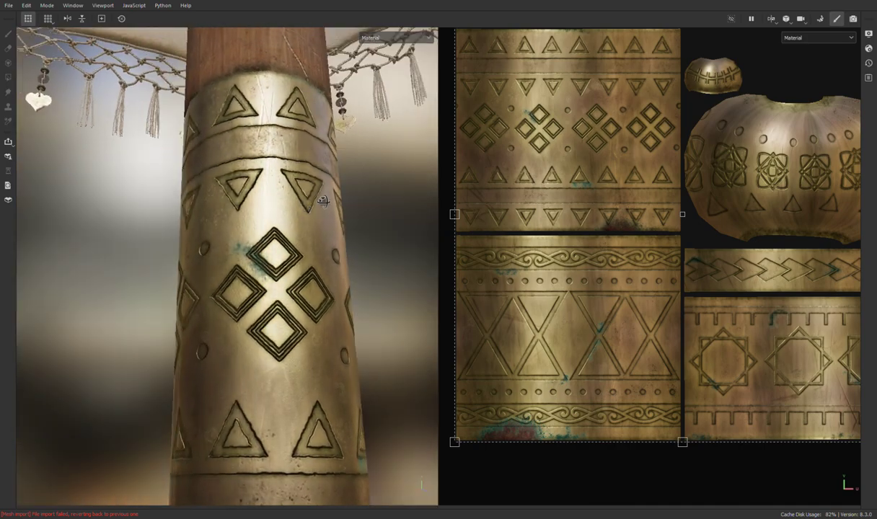
pyautogui.moveTo(336, 176)
pyautogui.keyDown('alt'); pyautogui.mouseDown()
pyautogui.moveTo(383, 185)
pyautogui.moveTo(330, 203)
pyautogui.moveTo(335, 245)
pyautogui.moveTo(444, 243)
pyautogui.moveTo(456, 197)
pyautogui.moveTo(458, 310)
pyautogui.moveTo(261, 224)
pyautogui.moveTo(228, 238)
pyautogui.moveTo(278, 241)
pyautogui.moveTo(207, 262)
pyautogui.moveTo(313, 258)
pyautogui.moveTo(304, 130)
pyautogui.moveTo(340, 307)
pyautogui.moveTo(313, 181)
pyautogui.moveTo(268, 274)
pyautogui.moveTo(316, 347)
pyautogui.moveTo(391, 310)
pyautogui.moveTo(309, 241)
pyautogui.moveTo(337, 313)
pyautogui.moveTo(216, 303)
pyautogui.moveTo(225, 245)
pyautogui.moveTo(304, 249)
pyautogui.moveTo(299, 242)
pyautogui.mouseUp(); pyautogui.keyUp('alt')
# - Orbit up the pole past the canopy underside to a close view of the brass rib sockets at the hub
pyautogui.scroll(-3, 298, 241)
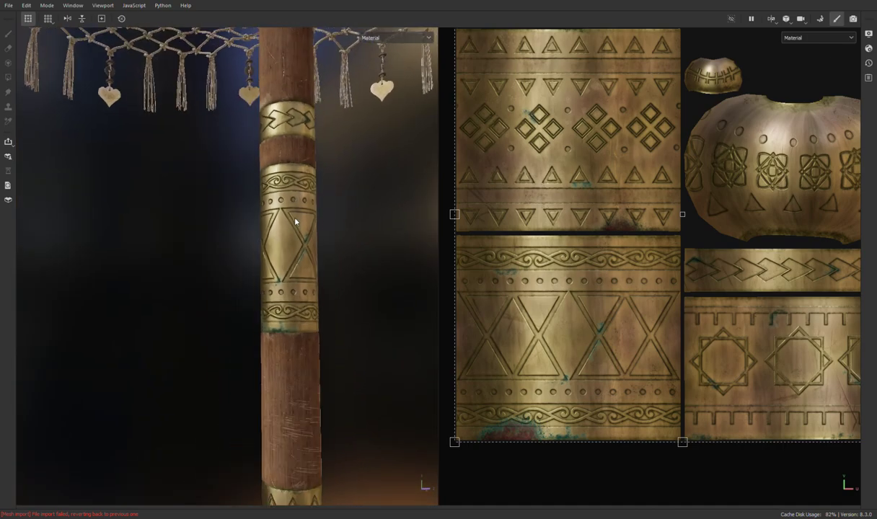
pyautogui.keyDown('alt'); pyautogui.moveTo(280, 206); pyautogui.dragTo(280, 189); pyautogui.keyUp('alt')
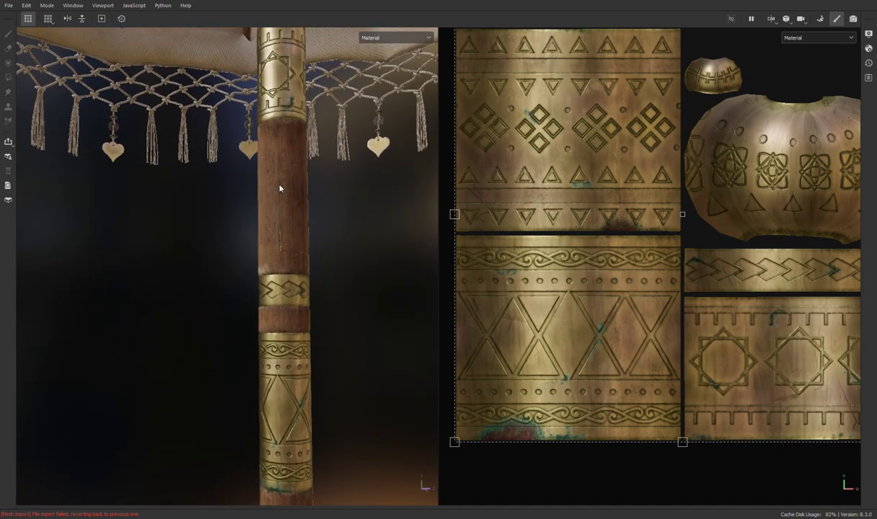
pyautogui.keyDown('alt'); pyautogui.moveTo(279, 189); pyautogui.dragTo(307, 343, button='middle'); pyautogui.keyUp('alt')
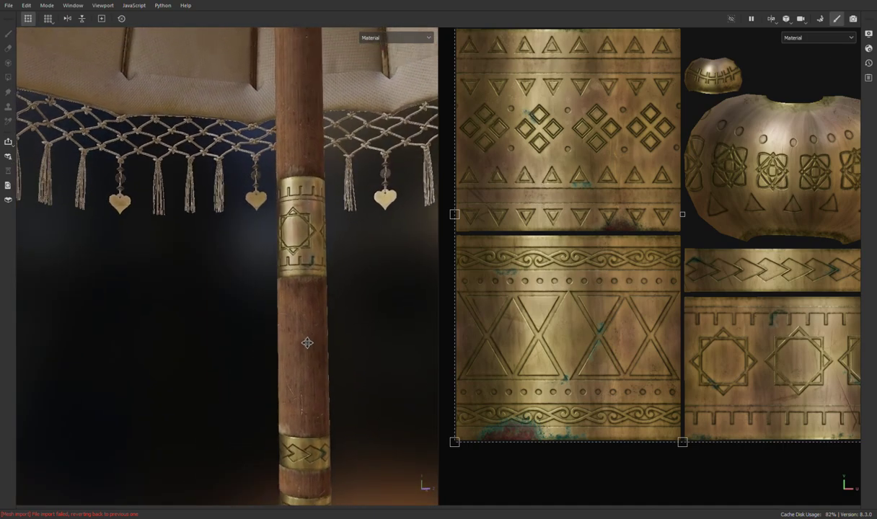
pyautogui.moveTo(316, 173)
pyautogui.keyDown('alt'); pyautogui.mouseDown(button='middle')
pyautogui.moveTo(333, 239)
pyautogui.moveTo(313, 238)
pyautogui.mouseUp(button='middle'); pyautogui.keyUp('alt')
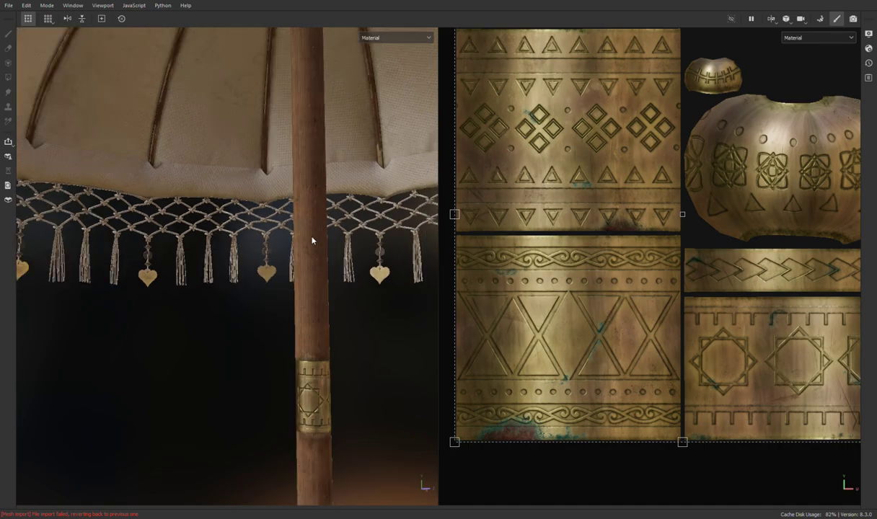
pyautogui.keyDown('alt'); pyautogui.moveTo(319, 173); pyautogui.dragTo(297, 162); pyautogui.keyUp('alt')
pyautogui.scroll(5, 298, 174)
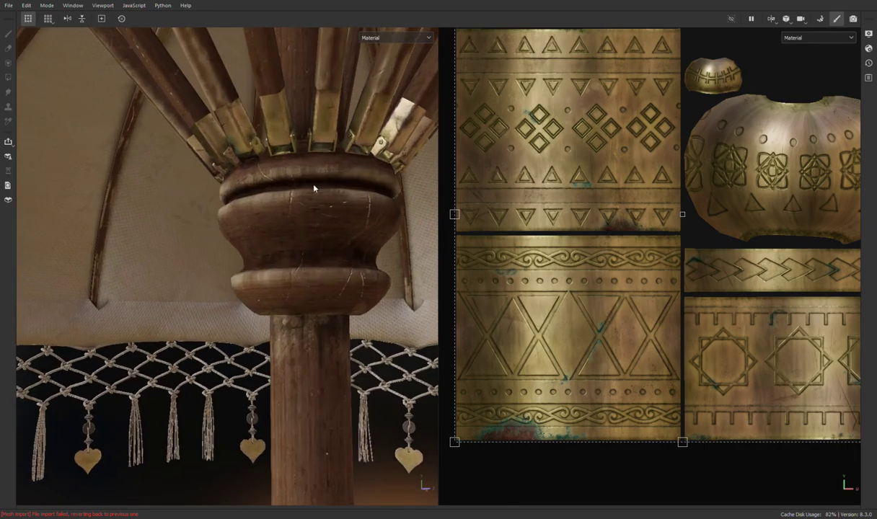
pyautogui.scroll(3, 363, 138)
pyautogui.moveTo(362, 139)
pyautogui.keyDown('alt'); pyautogui.mouseDown()
pyautogui.moveTo(442, 161)
pyautogui.moveTo(434, 191)
pyautogui.moveTo(329, 171)
pyautogui.moveTo(297, 235)
pyautogui.moveTo(228, 160)
pyautogui.mouseUp(); pyautogui.keyUp('alt')
pyautogui.scroll(3, 298, 234)
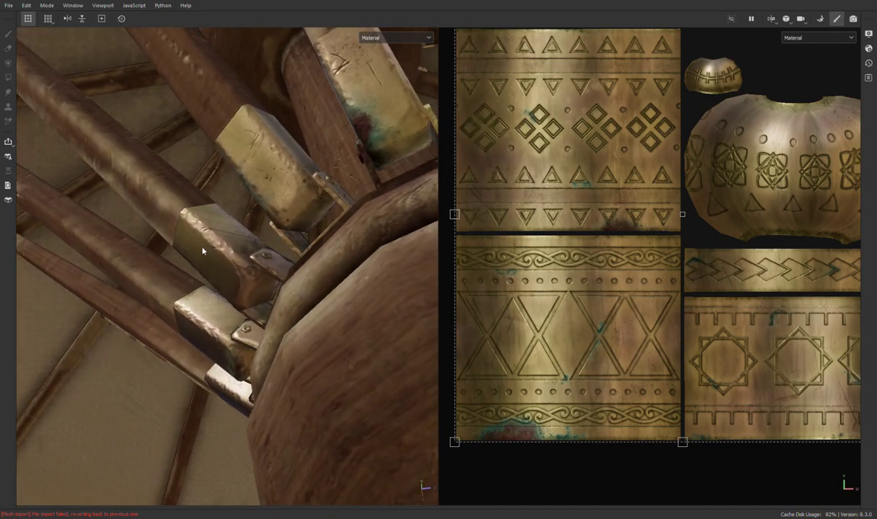
pyautogui.moveTo(203, 250)
pyautogui.keyDown('alt'); pyautogui.mouseDown()
pyautogui.moveTo(211, 275)
pyautogui.moveTo(366, 310)
pyautogui.moveTo(296, 303)
pyautogui.moveTo(287, 247)
pyautogui.mouseUp(); pyautogui.keyUp('alt')
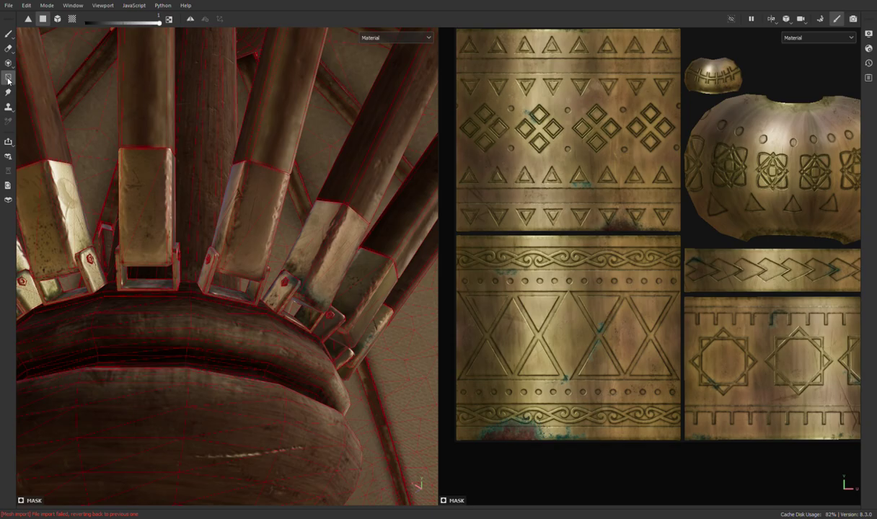
# - Orbit around the brass rib sockets and the wooden hub base from several angles
pyautogui.scroll(3, 206, 197)
pyautogui.moveTo(284, 238)
pyautogui.keyDown('alt'); pyautogui.mouseDown()
pyautogui.moveTo(279, 179)
pyautogui.moveTo(276, 204)
pyautogui.moveTo(401, 271)
pyautogui.moveTo(323, 238)
pyautogui.moveTo(152, 249)
pyautogui.moveTo(154, 188)
pyautogui.moveTo(162, 184)
pyautogui.moveTo(285, 250)
pyautogui.mouseUp(); pyautogui.keyUp('alt')
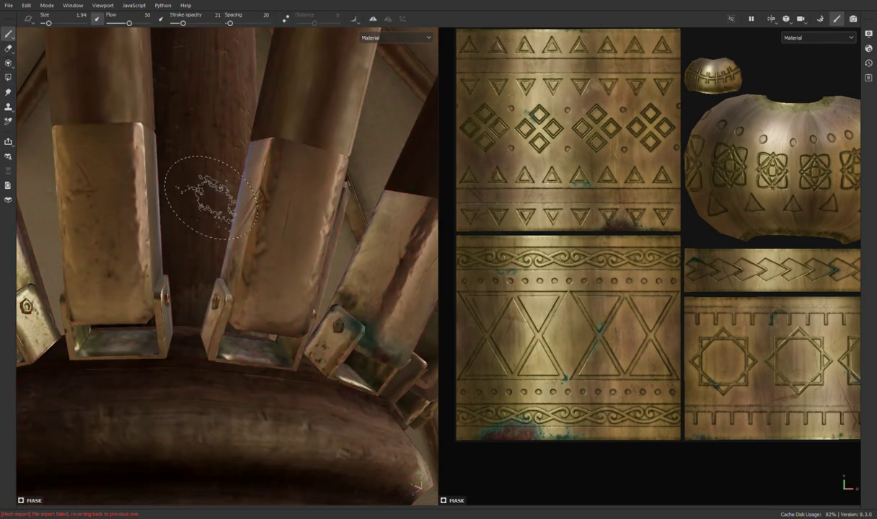
pyautogui.keyDown('alt'); pyautogui.moveTo(210, 197); pyautogui.dragTo(331, 268); pyautogui.keyUp('alt')
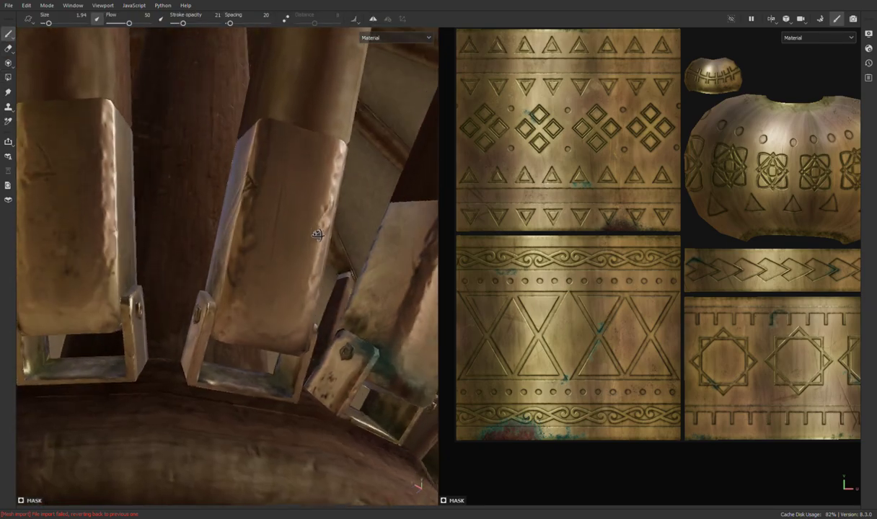
pyautogui.keyDown('alt'); pyautogui.moveTo(318, 234); pyautogui.dragTo(186, 231); pyautogui.keyUp('alt')
pyautogui.keyDown('alt'); pyautogui.moveTo(286, 234); pyautogui.dragTo(375, 350); pyautogui.keyUp('alt')
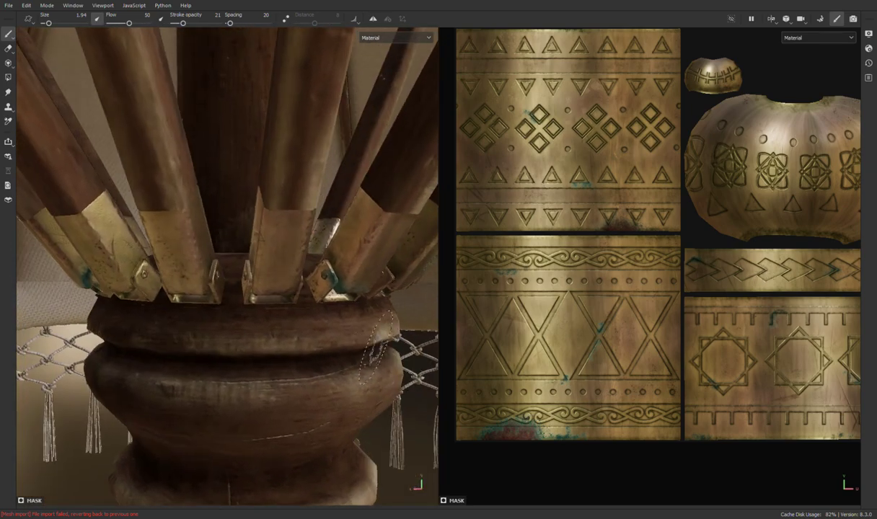
pyautogui.keyDown('alt'); pyautogui.moveTo(216, 295); pyautogui.dragTo(353, 266, button='middle'); pyautogui.keyUp('alt')
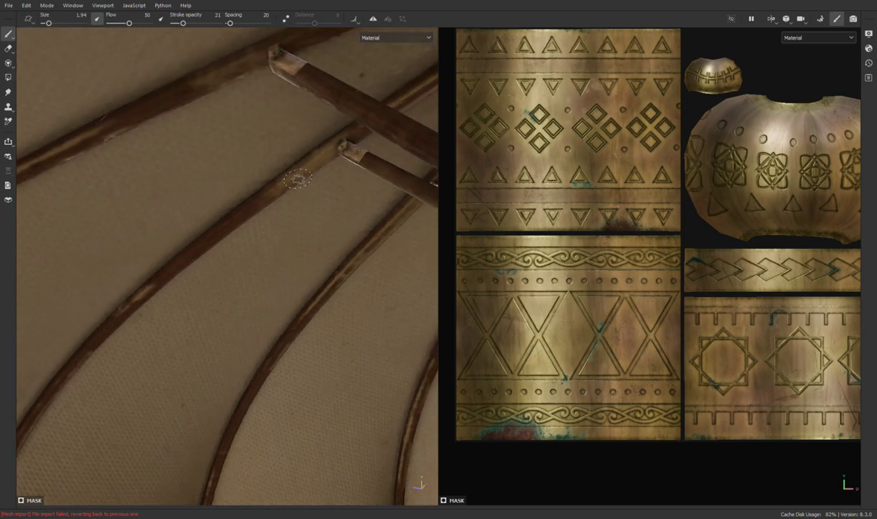
# - Swing to a side view of the canopy and load the wooden rib texture set in the 2D view
pyautogui.scroll(-5, 239, 181)
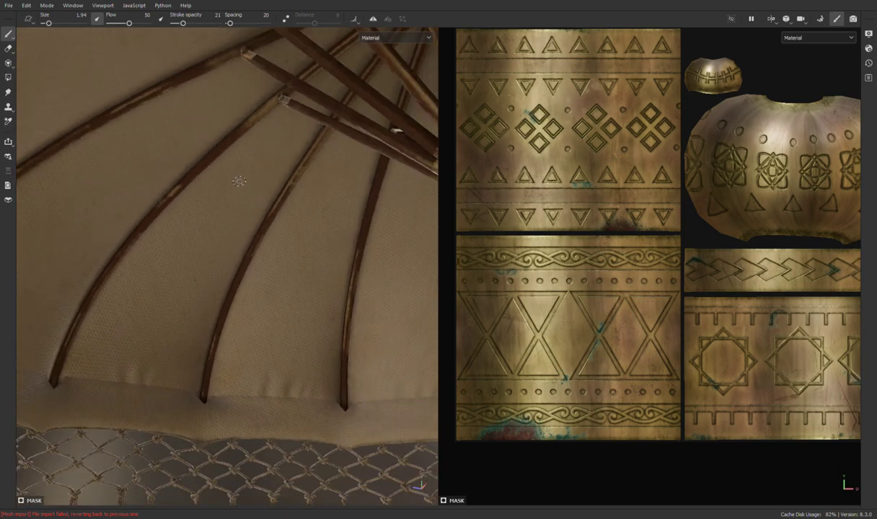
pyautogui.moveTo(270, 178)
pyautogui.keyDown('alt'); pyautogui.mouseDown()
pyautogui.moveTo(313, 245)
pyautogui.moveTo(326, 357)
pyautogui.moveTo(195, 398)
pyautogui.moveTo(229, 387)
pyautogui.moveTo(278, 313)
pyautogui.moveTo(397, 323)
pyautogui.moveTo(369, 225)
pyautogui.mouseUp(); pyautogui.keyUp('alt')
pyautogui.scroll(3, 368, 225)
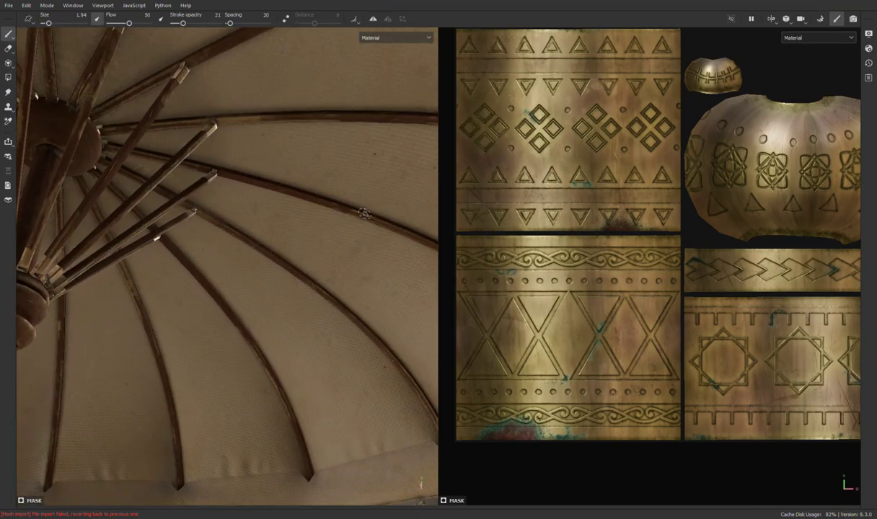
pyautogui.scroll(2, 365, 217)
pyautogui.keyDown('ctrl'); pyautogui.keyDown('alt'); pyautogui.rightClick(365, 220); pyautogui.keyUp('alt'); pyautogui.keyUp('ctrl')
# - Orbit toward the central hub and load the brass fittings texture set from a rib tip
pyautogui.scroll(1, 608, 329)
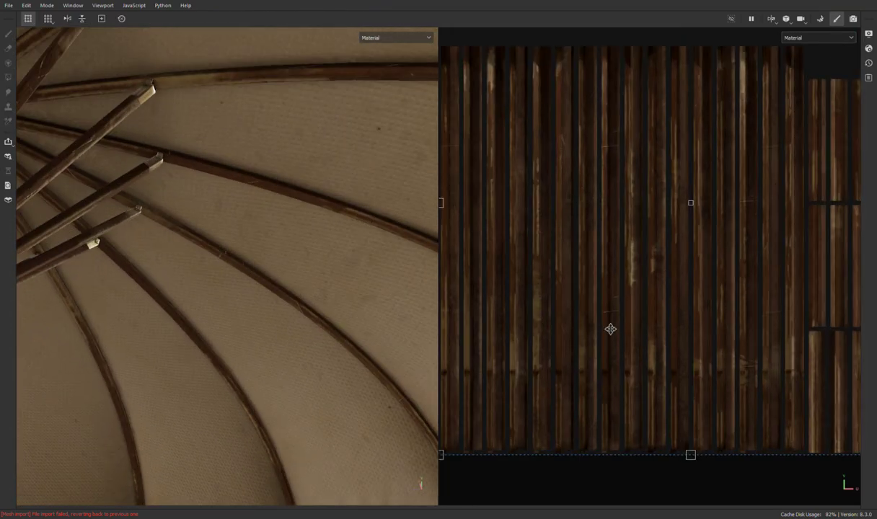
pyautogui.scroll(1, 604, 360)
pyautogui.scroll(-1, 662, 370)
pyautogui.scroll(-1, 661, 370)
pyautogui.scroll(-1, 743, 302)
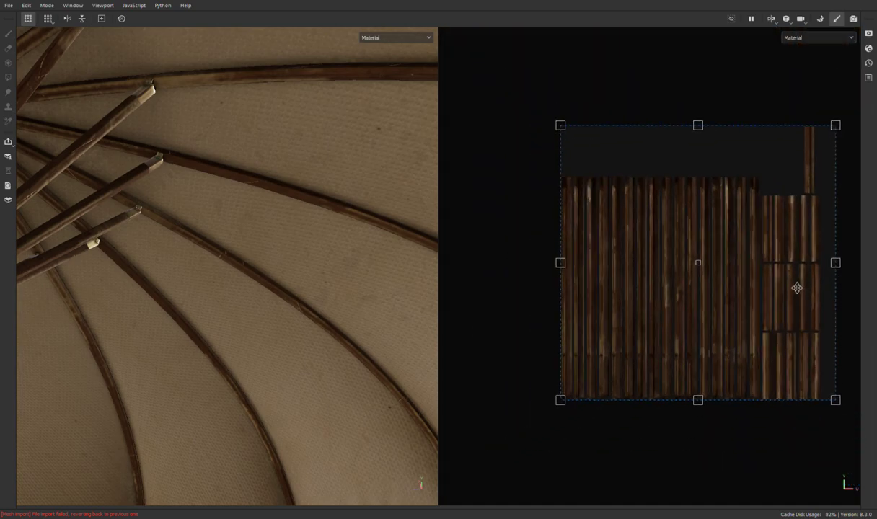
pyautogui.scroll(1, 797, 285)
pyautogui.keyDown('alt'); pyautogui.moveTo(356, 315); pyautogui.dragTo(172, 247); pyautogui.keyUp('alt')
pyautogui.keyDown('alt'); pyautogui.moveTo(151, 187); pyautogui.dragTo(162, 191); pyautogui.keyUp('alt')
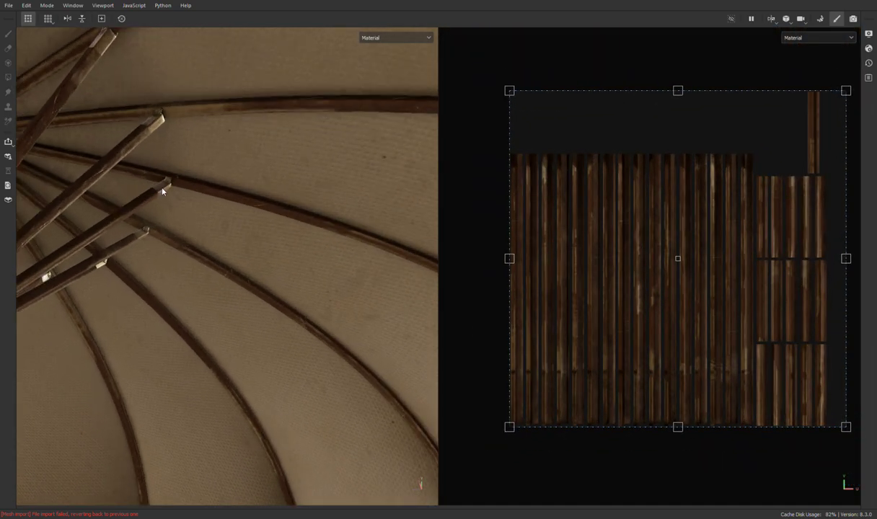
pyautogui.keyDown('ctrl'); pyautogui.keyDown('alt'); pyautogui.rightClick(162, 191); pyautogui.keyUp('alt'); pyautogui.keyUp('ctrl')
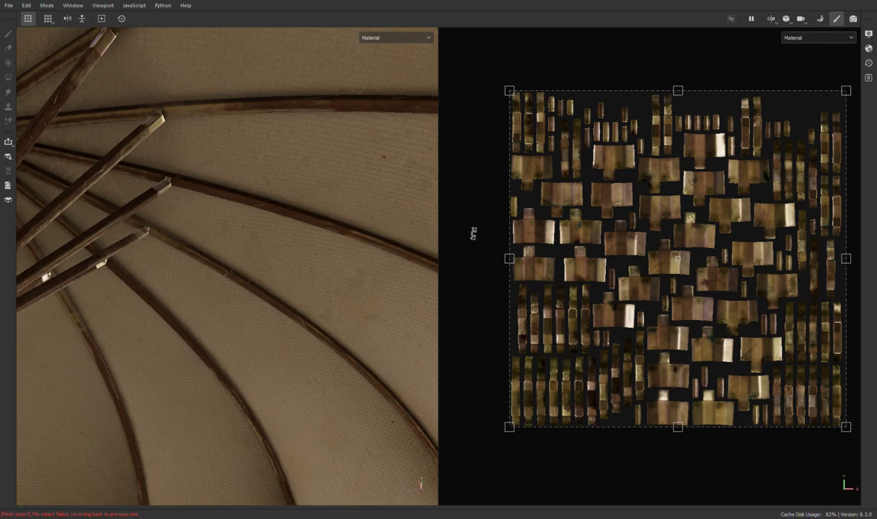
# - Zoom in and back out on the fittings, ending on a side view of the cloth top and fringe
pyautogui.scroll(2, 505, 259)
pyautogui.scroll(1, 570, 310)
pyautogui.scroll(2, 574, 313)
pyautogui.scroll(1, 589, 321)
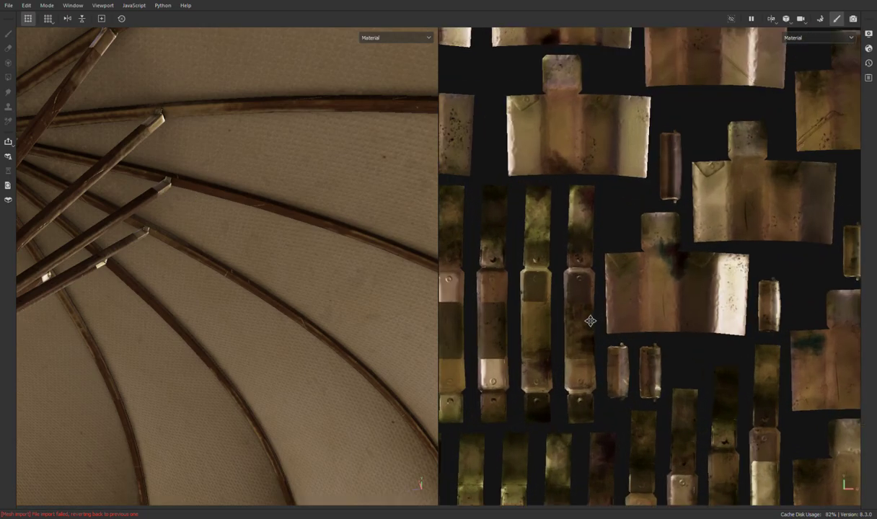
pyautogui.scroll(1, 578, 323)
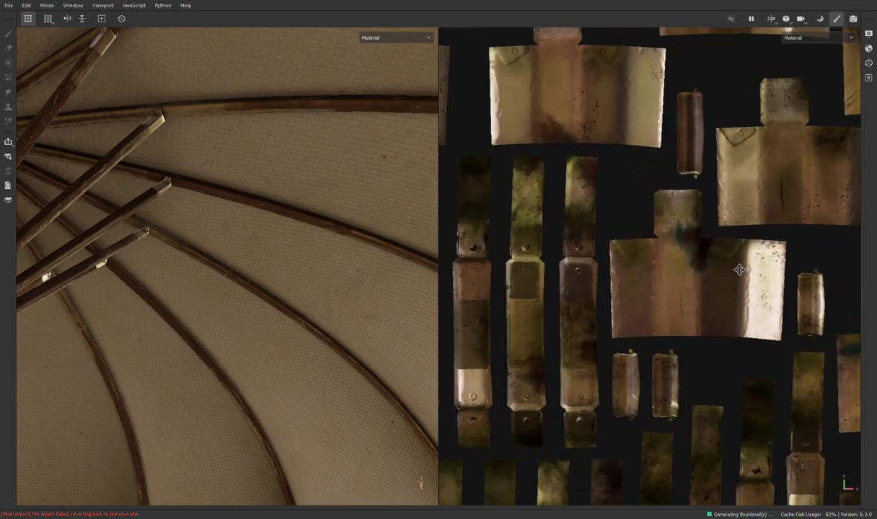
pyautogui.scroll(-2, 557, 362)
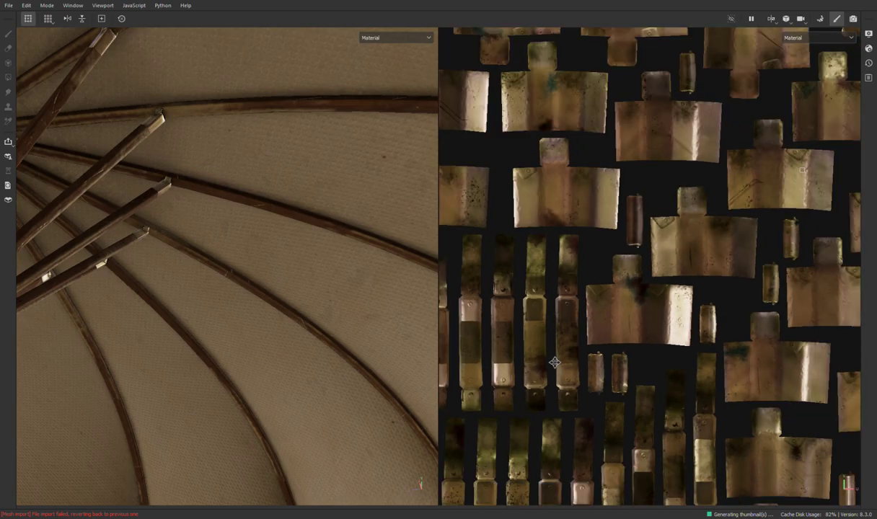
pyautogui.scroll(-2, 557, 362)
pyautogui.scroll(-1, 557, 362)
pyautogui.scroll(-1, 238, 271)
pyautogui.moveTo(238, 270)
pyautogui.keyDown('alt'); pyautogui.mouseDown()
pyautogui.moveTo(157, 233)
pyautogui.moveTo(214, 255)
pyautogui.moveTo(218, 291)
pyautogui.mouseUp(); pyautogui.keyUp('alt')
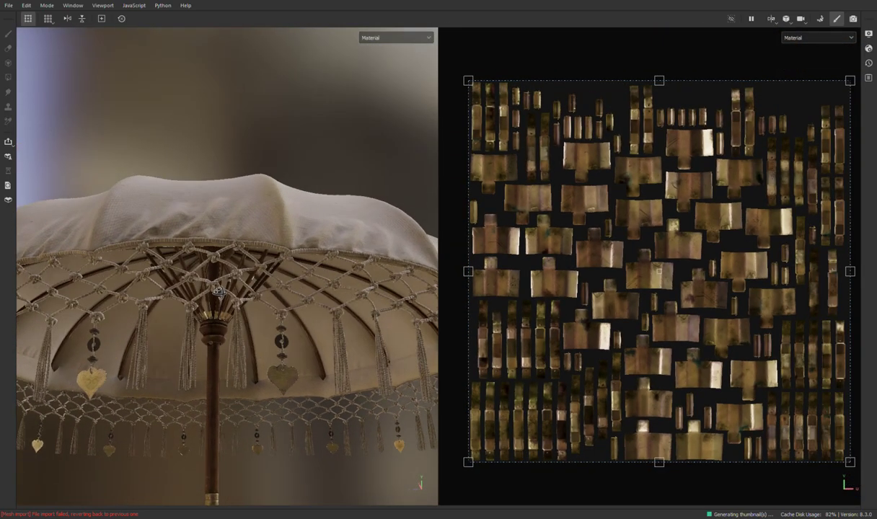
# - Load the heart pendant texture set and zoom in close on a hanging heart
pyautogui.keyDown('ctrl'); pyautogui.keyDown('alt'); pyautogui.rightClick(286, 388); pyautogui.keyUp('alt'); pyautogui.keyUp('ctrl')
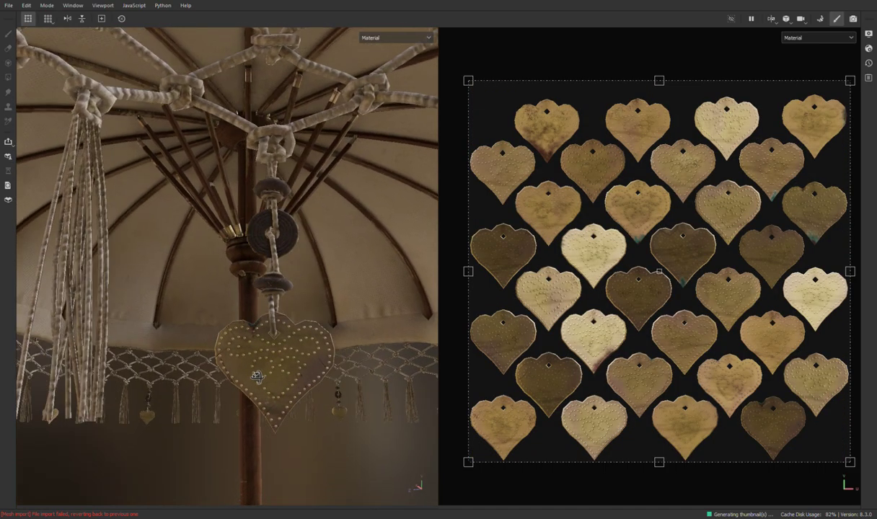
pyautogui.keyDown('alt'); pyautogui.moveTo(256, 375); pyautogui.dragTo(166, 331); pyautogui.keyUp('alt')
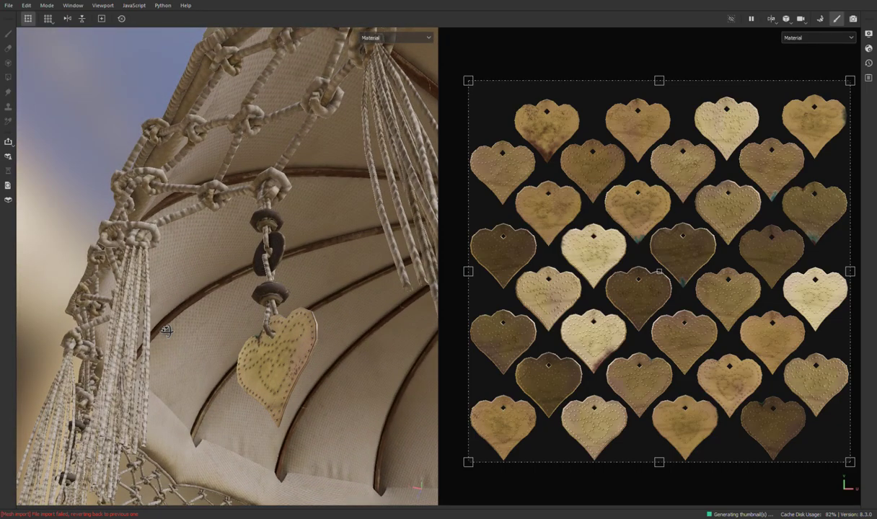
pyautogui.moveTo(166, 330)
pyautogui.keyDown('alt'); pyautogui.mouseDown(button='right')
pyautogui.moveTo(221, 347)
pyautogui.moveTo(277, 349)
pyautogui.moveTo(292, 372)
pyautogui.mouseUp(button='right'); pyautogui.keyUp('alt')
pyautogui.scroll(-3, 292, 372)
pyautogui.scroll(-3, 292, 372)
# - Pull back under the canopy, orbit the pole, and rotate the environment light onto the heart
pyautogui.moveTo(292, 372)
pyautogui.keyDown('alt'); pyautogui.mouseDown()
pyautogui.moveTo(282, 281)
pyautogui.moveTo(333, 400)
pyautogui.moveTo(401, 401)
pyautogui.moveTo(379, 345)
pyautogui.mouseUp(); pyautogui.keyUp('alt')
pyautogui.moveTo(378, 344)
pyautogui.keyDown('alt'); pyautogui.mouseDown(button='right')
pyautogui.moveTo(284, 287)
pyautogui.moveTo(180, 254)
pyautogui.mouseUp(button='right'); pyautogui.keyUp('alt')
pyautogui.moveTo(180, 254)
pyautogui.keyDown('alt'); pyautogui.mouseDown()
pyautogui.moveTo(333, 286)
pyautogui.moveTo(154, 291)
pyautogui.moveTo(229, 254)
pyautogui.moveTo(321, 377)
pyautogui.moveTo(306, 350)
pyautogui.moveTo(332, 317)
pyautogui.moveTo(308, 337)
pyautogui.moveTo(75, 306)
pyautogui.moveTo(275, 365)
pyautogui.moveTo(292, 379)
pyautogui.moveTo(285, 368)
pyautogui.moveTo(332, 393)
pyautogui.mouseUp(); pyautogui.keyUp('alt')
pyautogui.moveTo(332, 393)
pyautogui.keyDown('shift'); pyautogui.mouseDown(button='right')
pyautogui.moveTo(352, 395)
pyautogui.moveTo(342, 394)
pyautogui.mouseUp(button='right'); pyautogui.keyUp('shift')
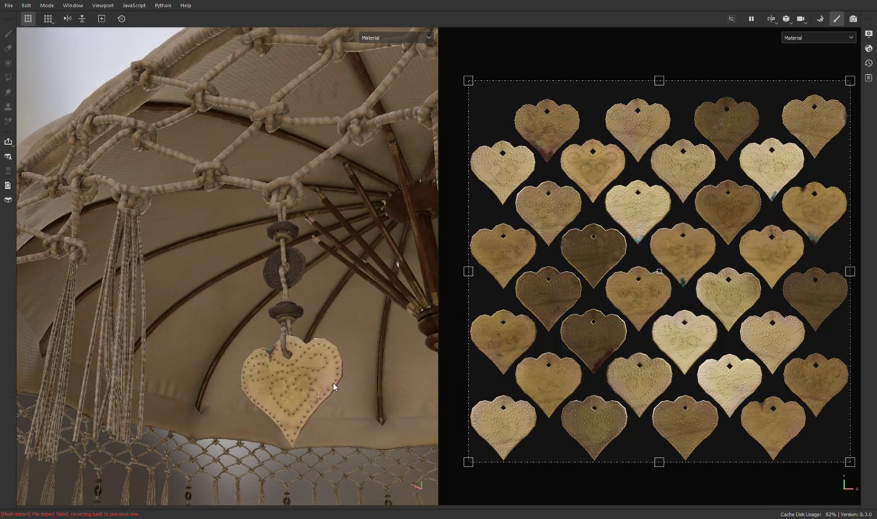
pyautogui.press('c')
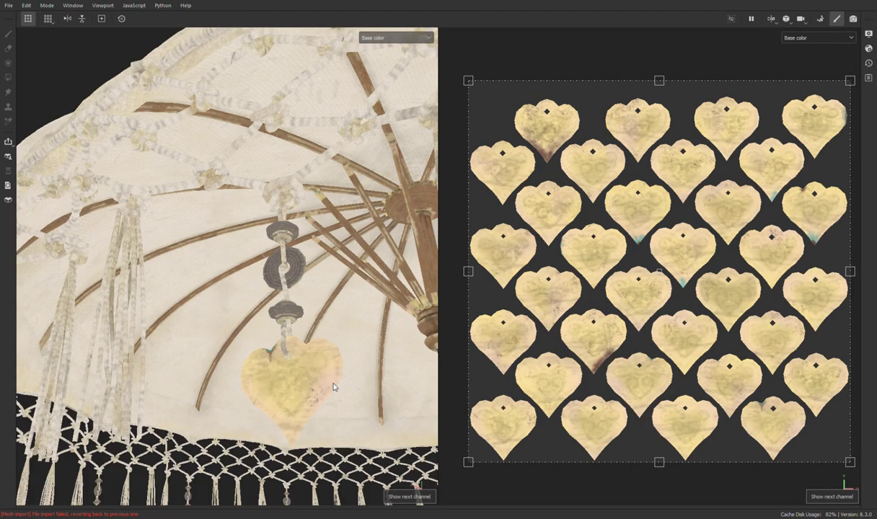
pyautogui.press('c')
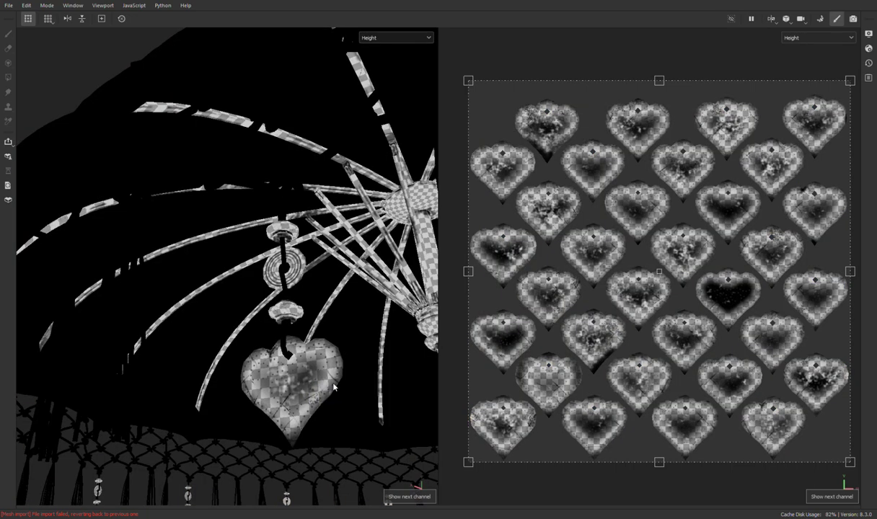
pyautogui.press('c')
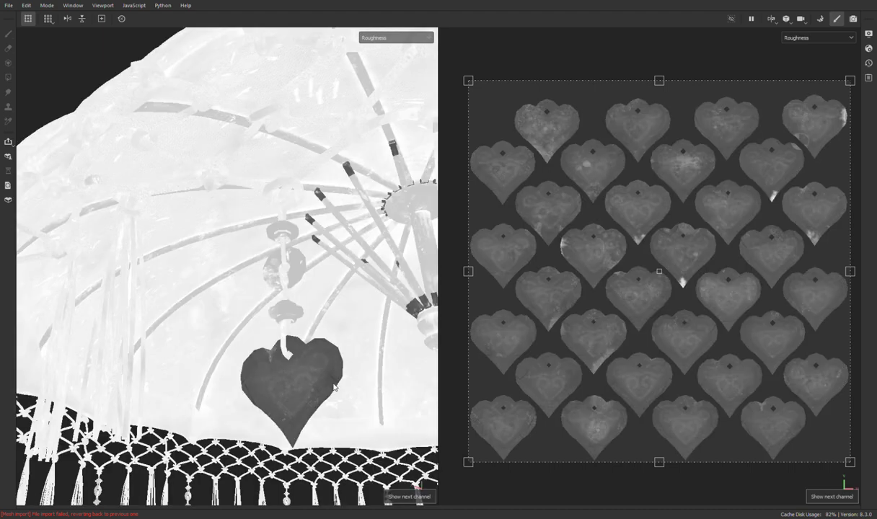
pyautogui.press('c')
pyautogui.press('c')
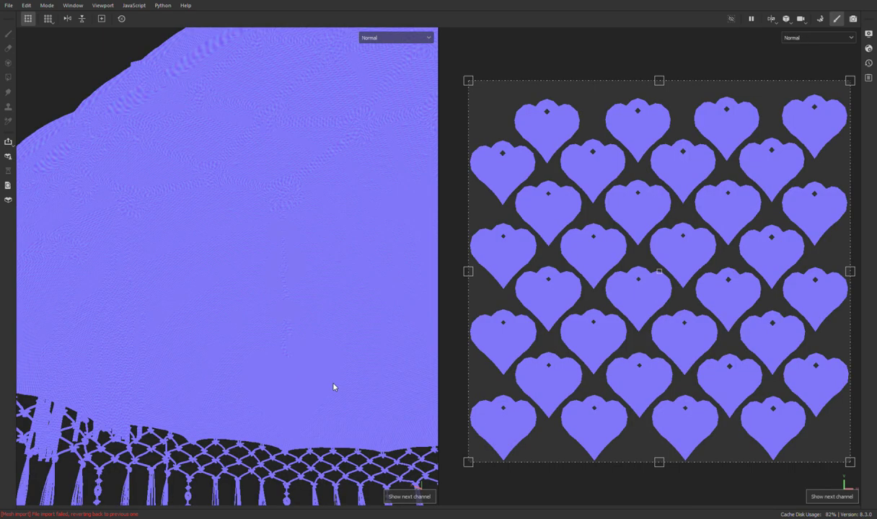
pyautogui.press('c')
pyautogui.press('c')
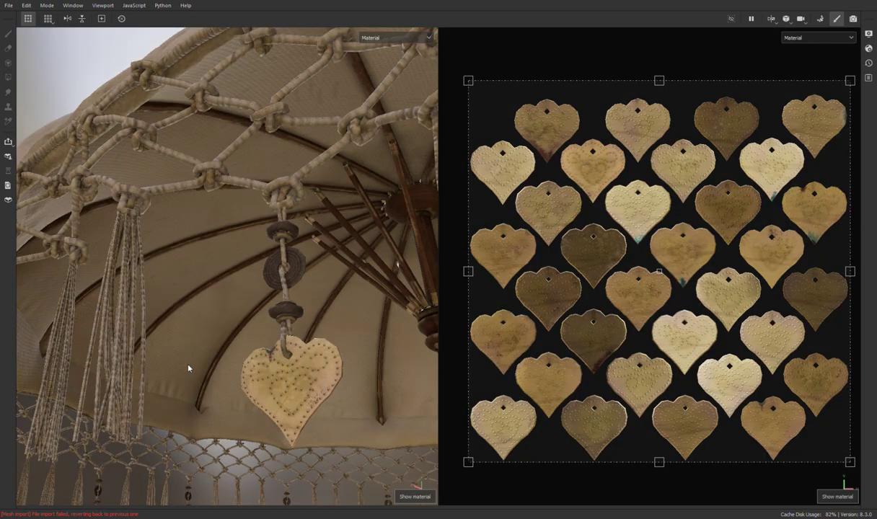
pyautogui.moveTo(190, 367)
pyautogui.keyDown('alt'); pyautogui.mouseDown()
pyautogui.moveTo(233, 337)
pyautogui.moveTo(259, 387)
pyautogui.moveTo(329, 430)
pyautogui.moveTo(304, 411)
pyautogui.moveTo(361, 407)
pyautogui.moveTo(376, 453)
pyautogui.mouseUp(); pyautogui.keyUp('alt')
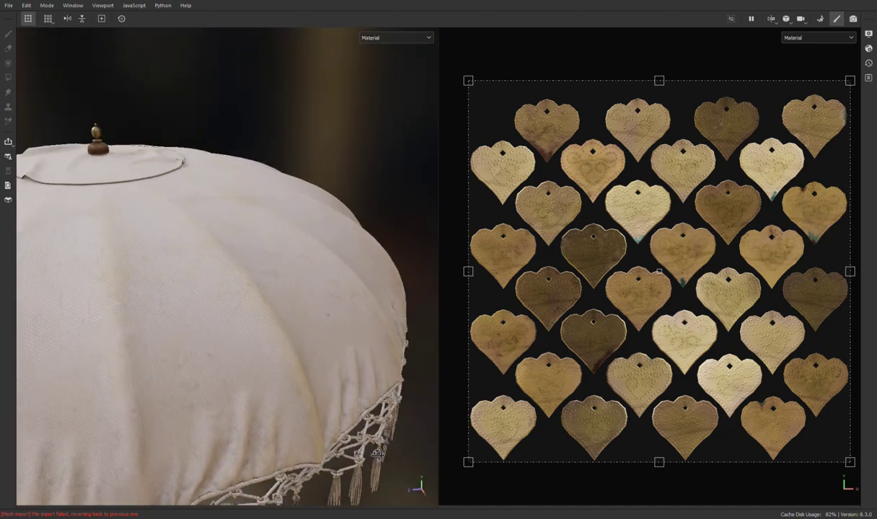
pyautogui.moveTo(289, 380)
pyautogui.keyDown('alt'); pyautogui.mouseDown()
pyautogui.moveTo(326, 405)
pyautogui.moveTo(235, 383)
pyautogui.moveTo(303, 366)
pyautogui.moveTo(195, 326)
pyautogui.moveTo(186, 276)
pyautogui.moveTo(323, 415)
pyautogui.moveTo(346, 411)
pyautogui.moveTo(267, 323)
pyautogui.moveTo(281, 327)
pyautogui.moveTo(215, 270)
pyautogui.moveTo(190, 271)
pyautogui.moveTo(238, 336)
pyautogui.moveTo(365, 323)
pyautogui.moveTo(346, 392)
pyautogui.moveTo(372, 379)
pyautogui.moveTo(227, 390)
pyautogui.moveTo(359, 266)
pyautogui.moveTo(392, 310)
pyautogui.moveTo(348, 284)
pyautogui.moveTo(238, 282)
pyautogui.moveTo(250, 342)
pyautogui.moveTo(245, 395)
pyautogui.mouseUp(); pyautogui.keyUp('alt')
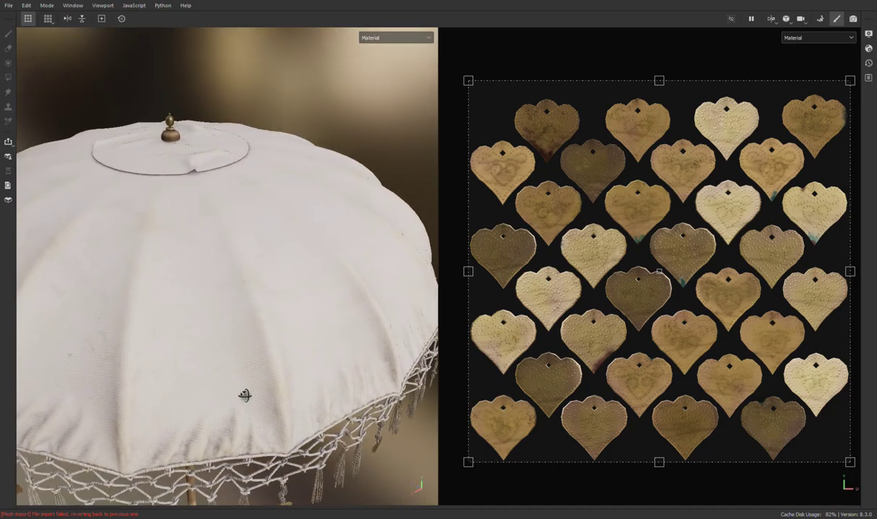
pyautogui.moveTo(259, 343)
pyautogui.keyDown('alt'); pyautogui.mouseDown()
pyautogui.moveTo(290, 294)
pyautogui.moveTo(86, 260)
pyautogui.moveTo(252, 345)
pyautogui.mouseUp(); pyautogui.keyUp('alt')
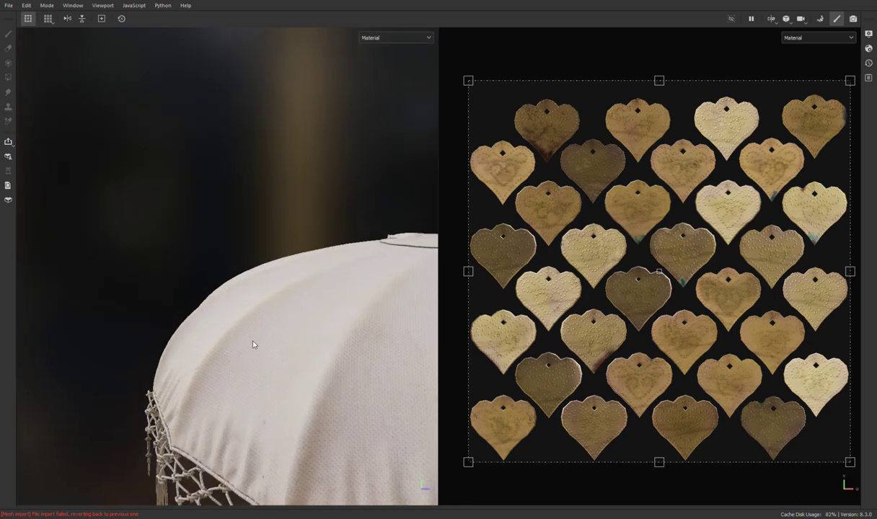
pyautogui.moveTo(252, 345)
pyautogui.keyDown('shift'); pyautogui.mouseDown(button='right')
pyautogui.moveTo(299, 350)
pyautogui.moveTo(282, 342)
pyautogui.mouseUp(button='right'); pyautogui.keyUp('shift')
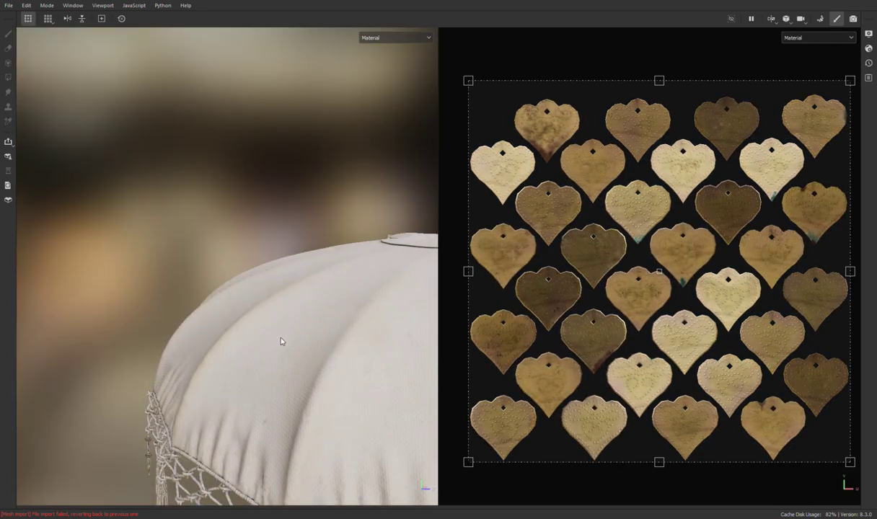
pyautogui.moveTo(315, 353)
pyautogui.keyDown('alt'); pyautogui.mouseDown()
pyautogui.moveTo(385, 367)
pyautogui.moveTo(343, 372)
pyautogui.moveTo(367, 288)
pyautogui.mouseUp(); pyautogui.keyUp('alt')
pyautogui.moveTo(366, 287)
pyautogui.keyDown('alt'); pyautogui.mouseDown(button='middle')
pyautogui.moveTo(239, 222)
pyautogui.moveTo(226, 206)
pyautogui.mouseUp(button='middle'); pyautogui.keyUp('alt')
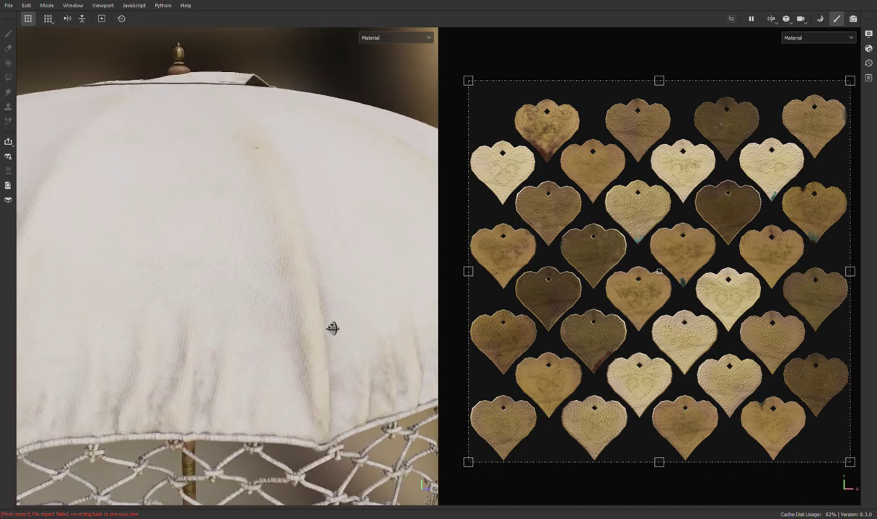
pyautogui.moveTo(332, 328)
pyautogui.keyDown('alt'); pyautogui.mouseDown()
pyautogui.moveTo(299, 178)
pyautogui.moveTo(323, 253)
pyautogui.moveTo(314, 301)
pyautogui.moveTo(300, 313)
pyautogui.mouseUp(); pyautogui.keyUp('alt')
pyautogui.moveTo(193, 324)
pyautogui.keyDown('alt'); pyautogui.mouseDown()
pyautogui.moveTo(210, 331)
pyautogui.moveTo(229, 305)
pyautogui.moveTo(224, 333)
pyautogui.mouseUp(); pyautogui.keyUp('alt')
pyautogui.keyDown('alt'); pyautogui.moveTo(314, 243); pyautogui.dragTo(230, 313, button='middle'); pyautogui.keyUp('alt')
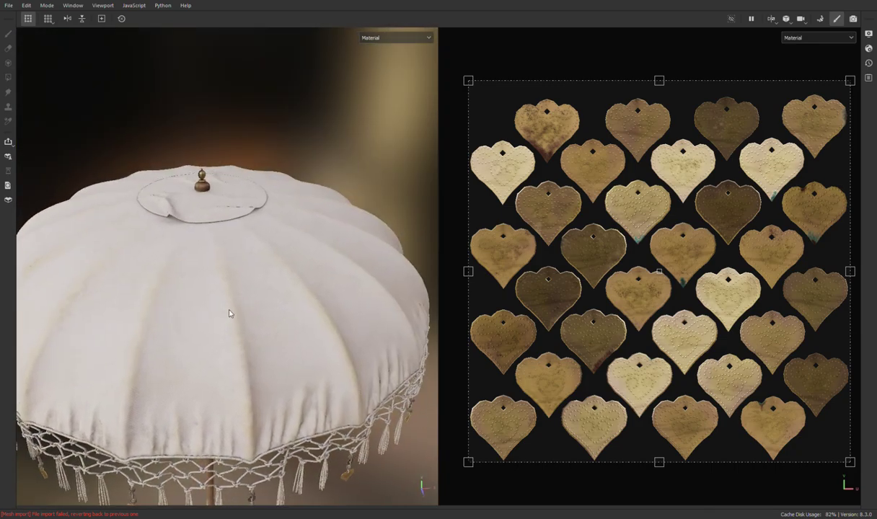
pyautogui.keyDown('alt'); pyautogui.moveTo(216, 315); pyautogui.dragTo(231, 296); pyautogui.keyUp('alt')
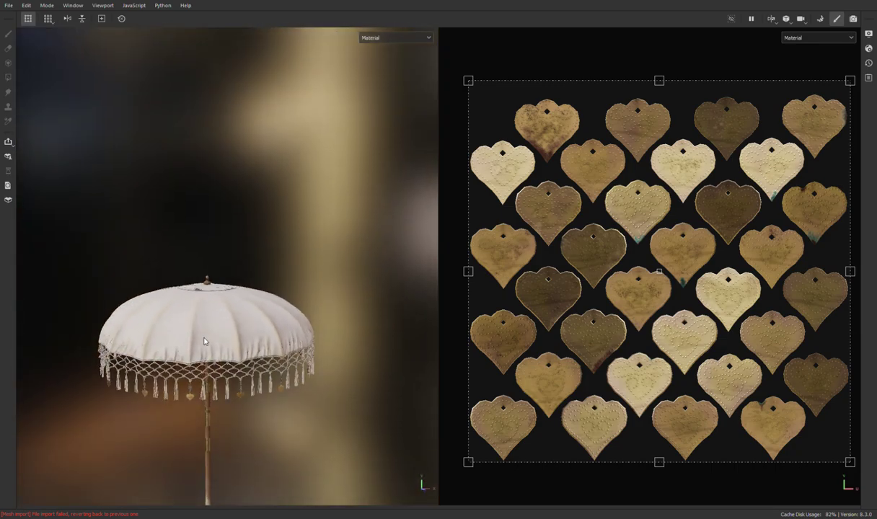
pyautogui.scroll(3, 230, 289)
pyautogui.keyDown('alt'); pyautogui.moveTo(238, 238); pyautogui.dragTo(253, 153, button='middle'); pyautogui.keyUp('alt')
pyautogui.moveTo(225, 180)
pyautogui.keyDown('alt'); pyautogui.mouseDown()
pyautogui.moveTo(222, 187)
pyautogui.moveTo(220, 94)
pyautogui.mouseUp(); pyautogui.keyUp('alt')
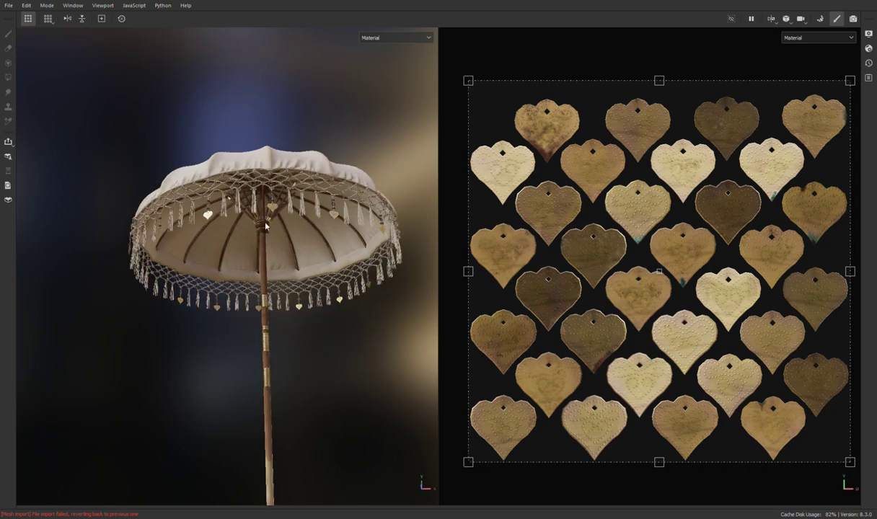